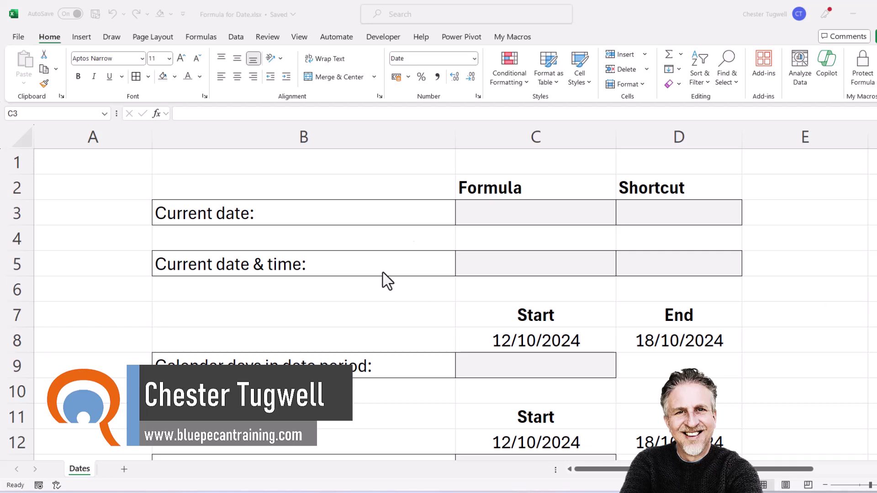
Enter =TODAY() in C3 and a fixed 31/07/2024 date stamp in D3 with Ctrl+;
click(477, 216)
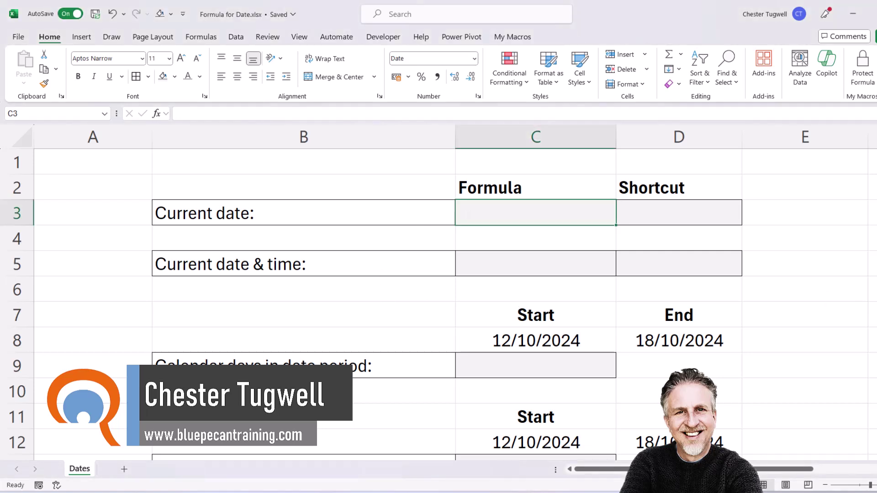
text(=T)
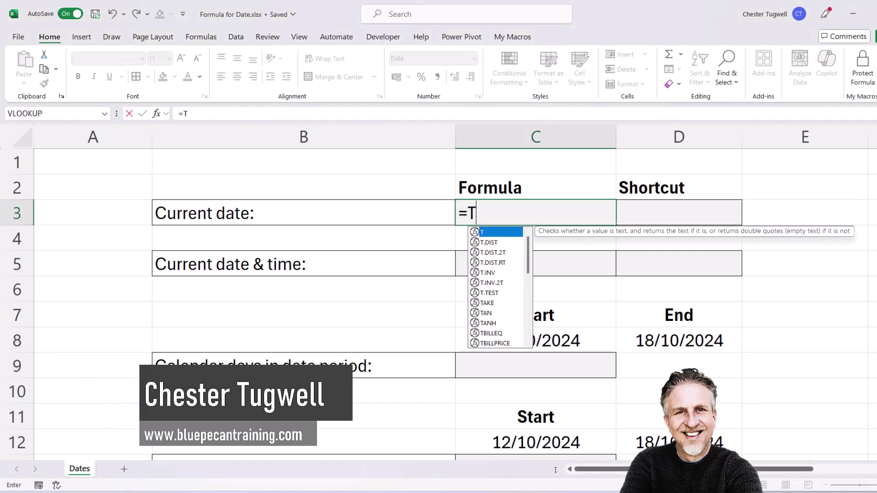
text(ODAY)
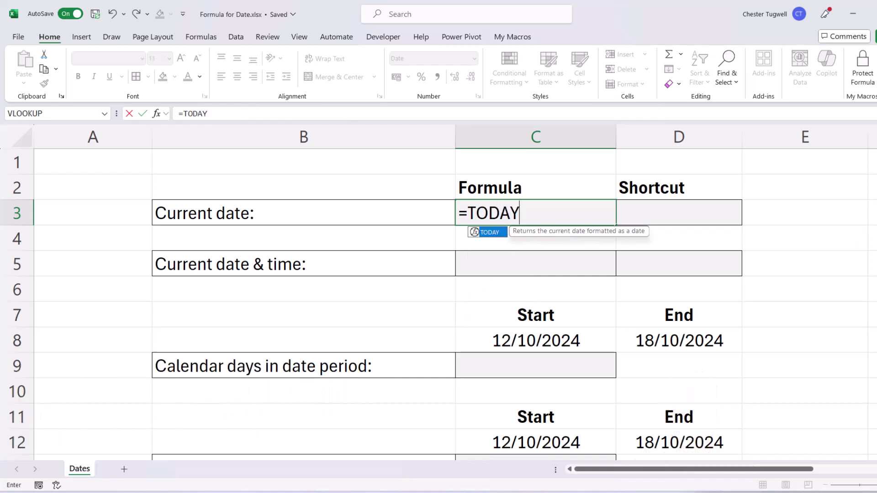
text(())
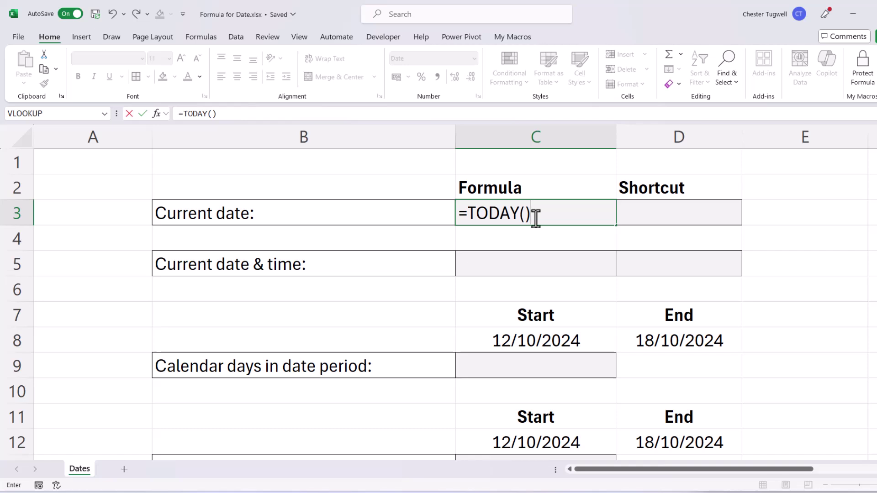
key(Return)
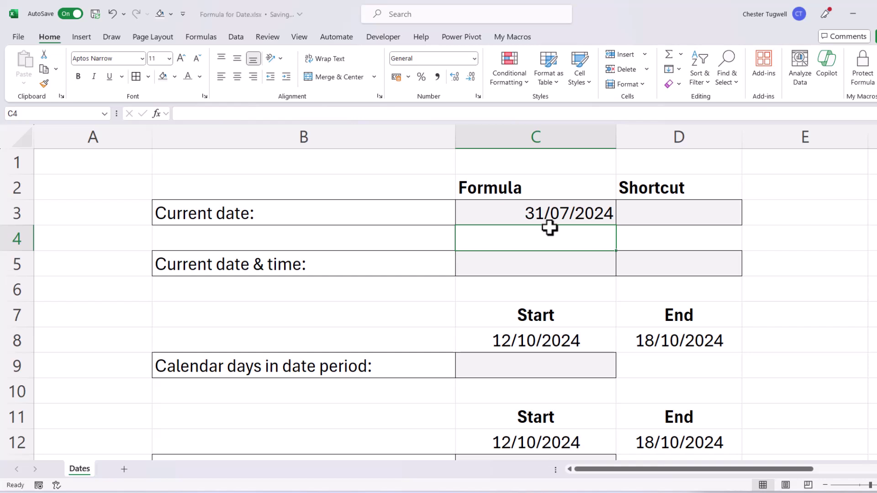
click(676, 218)
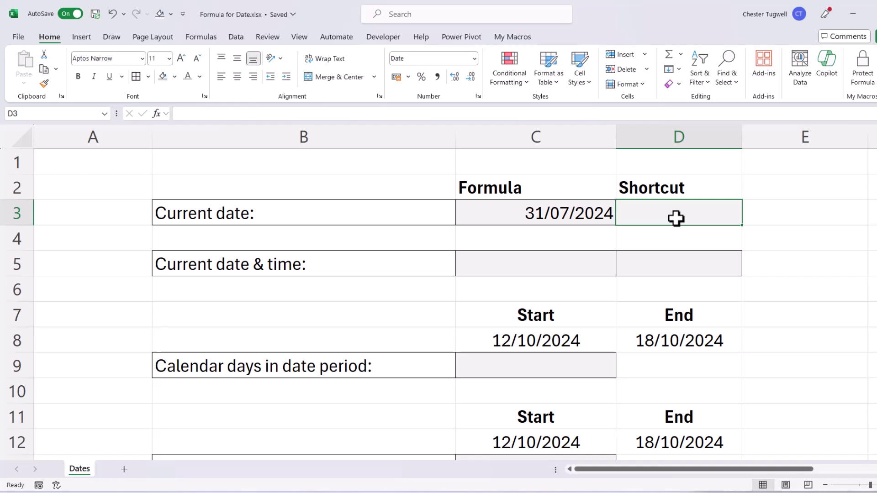
key(ctrl+semicolon)
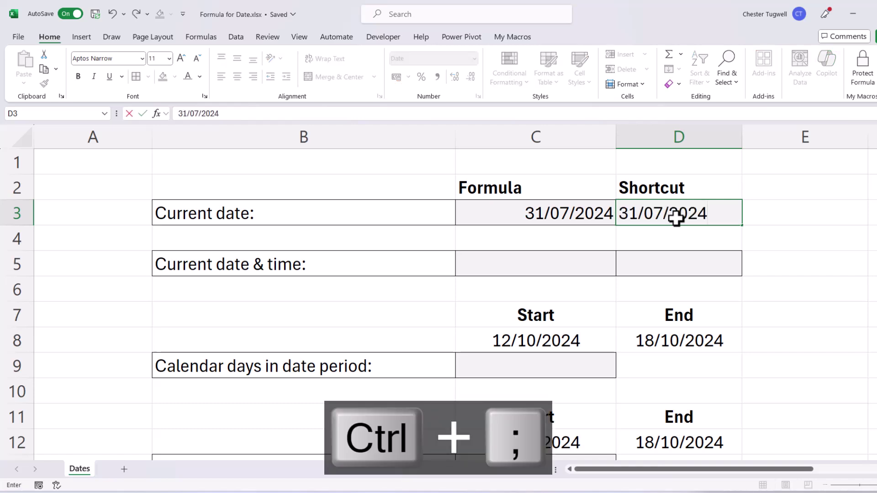
Enter a live =NOW() formula in C5
click(518, 272)
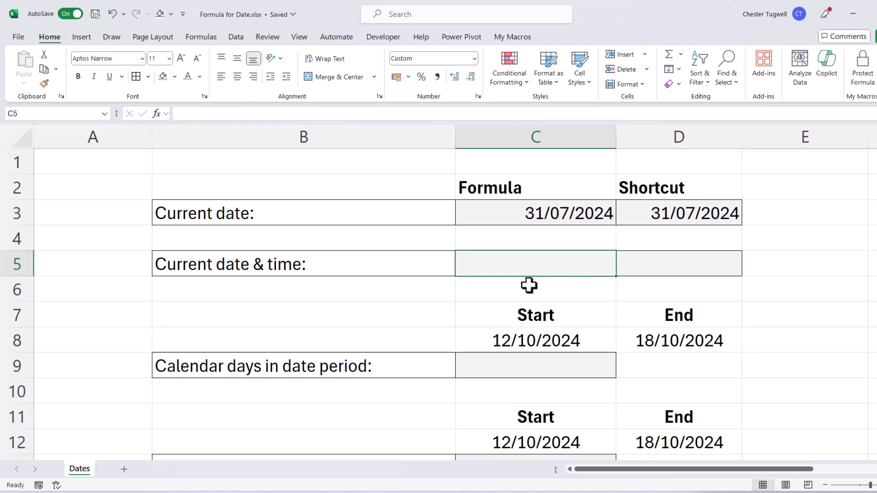
text(=N)
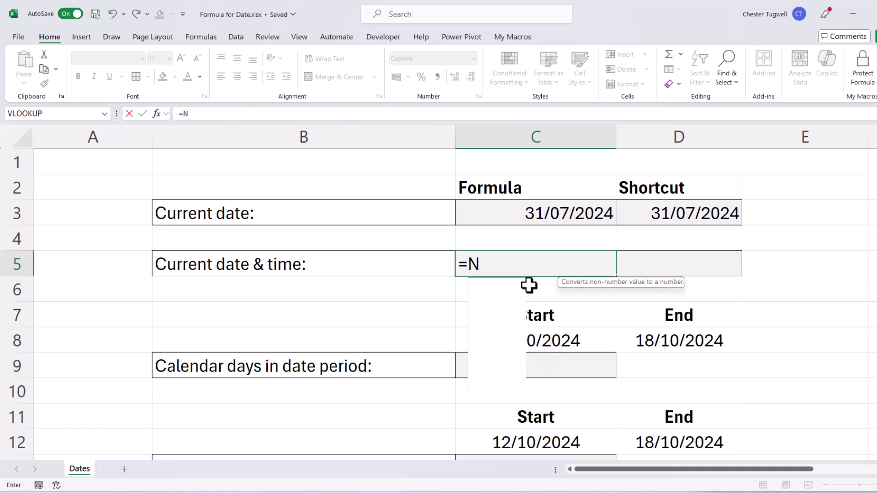
text(OW())
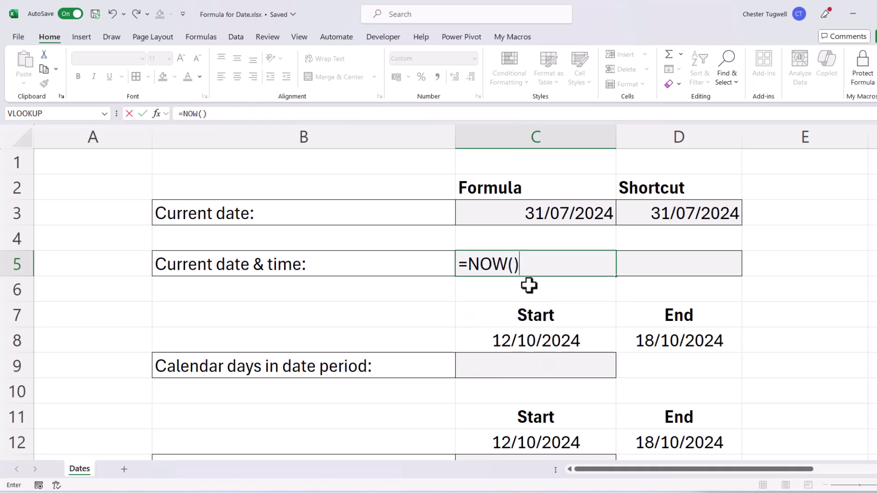
key(Return)
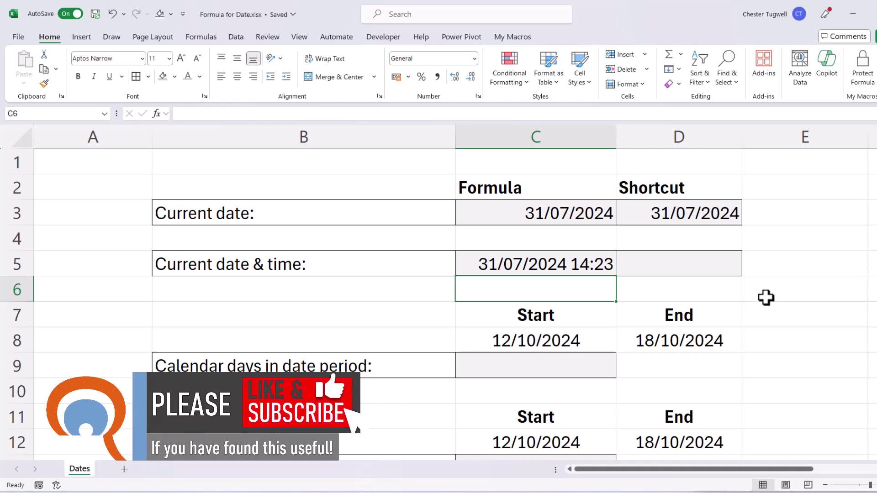
Stamp a fixed date and time in D5 and widen column D to fit it
key(Up)
key(Right)
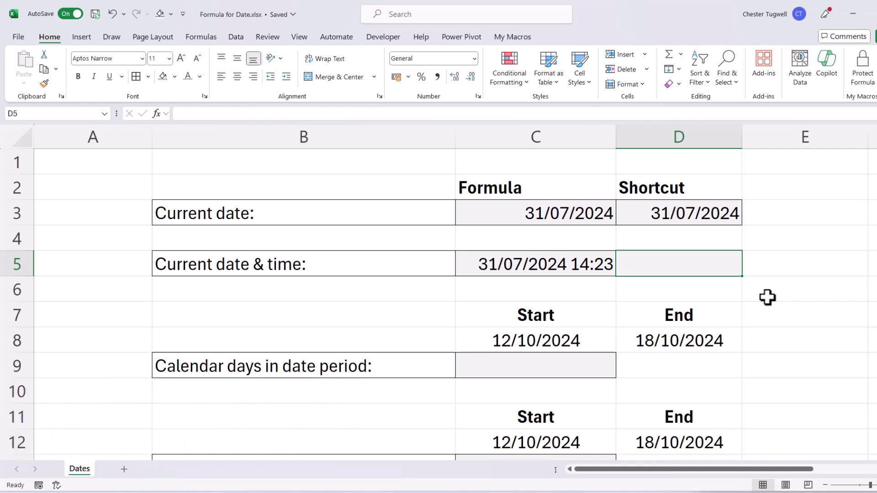
key(ctrl+semicolon)
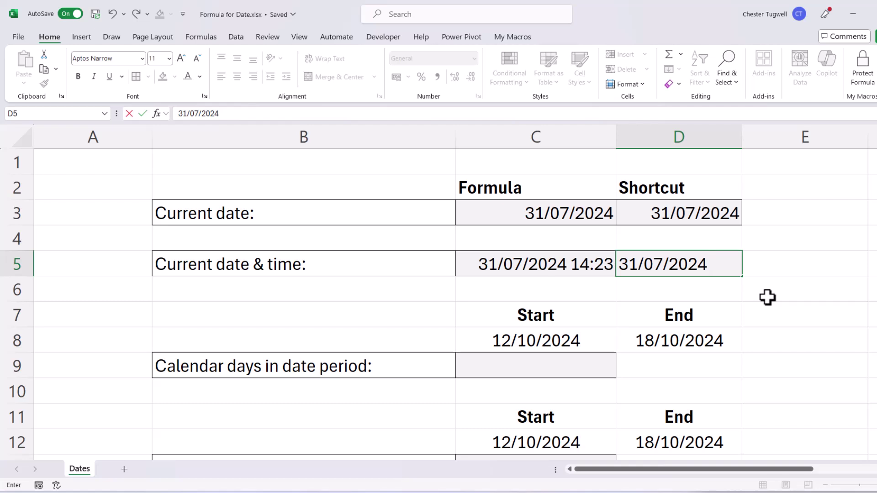
key(ctrl+shift+semicolon)
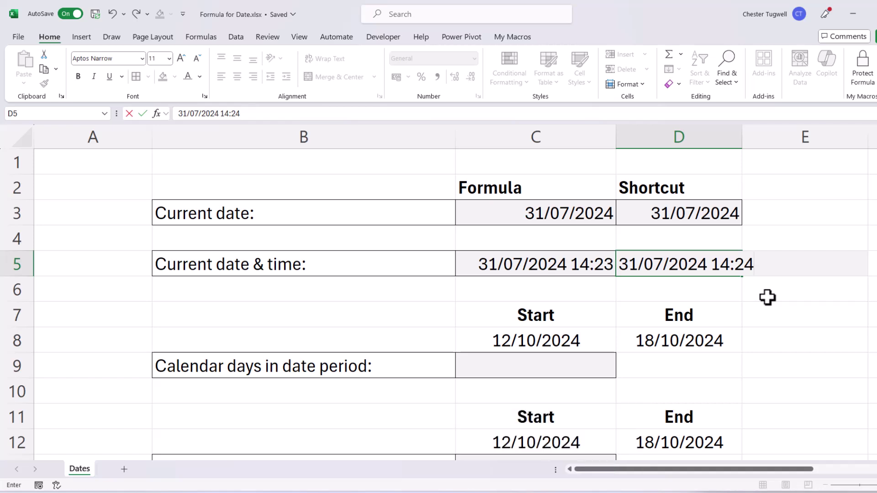
key(Return)
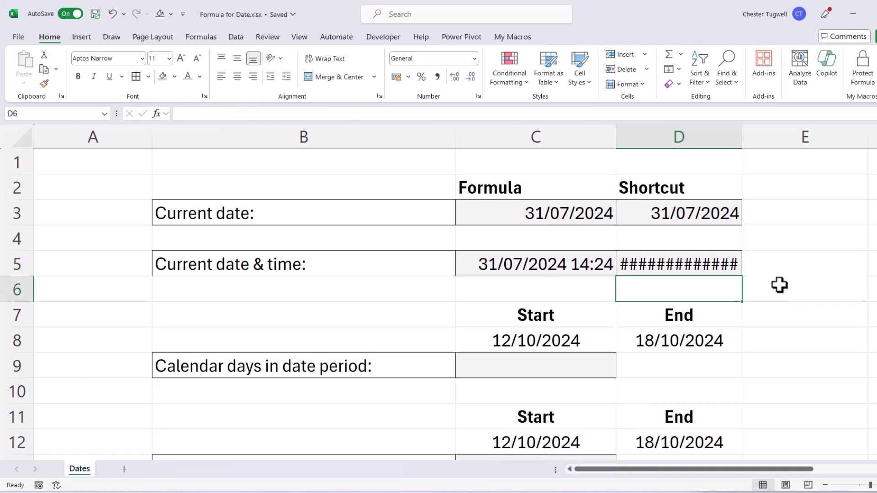
drag(742, 137, 776, 141)
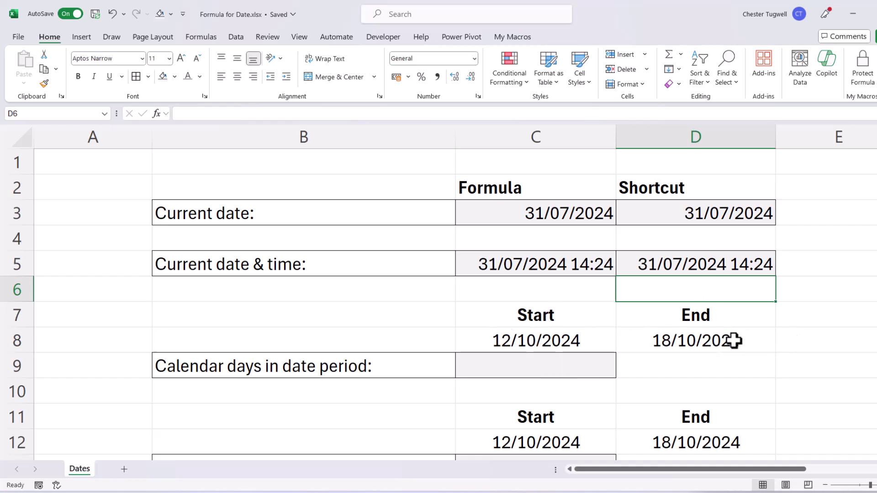
Build =D8-C8+1 in C9 so 12/10/2024 to 18/10/2024 counts as 7 days
click(548, 368)
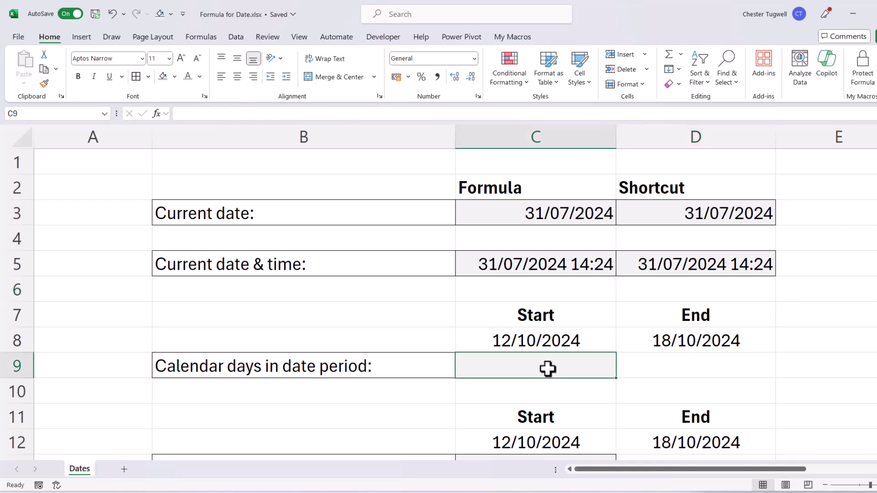
text(=)
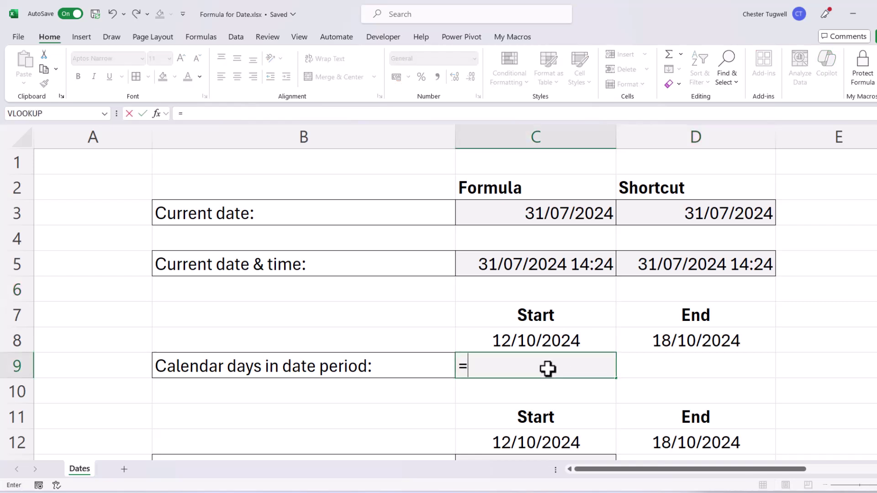
click(684, 340)
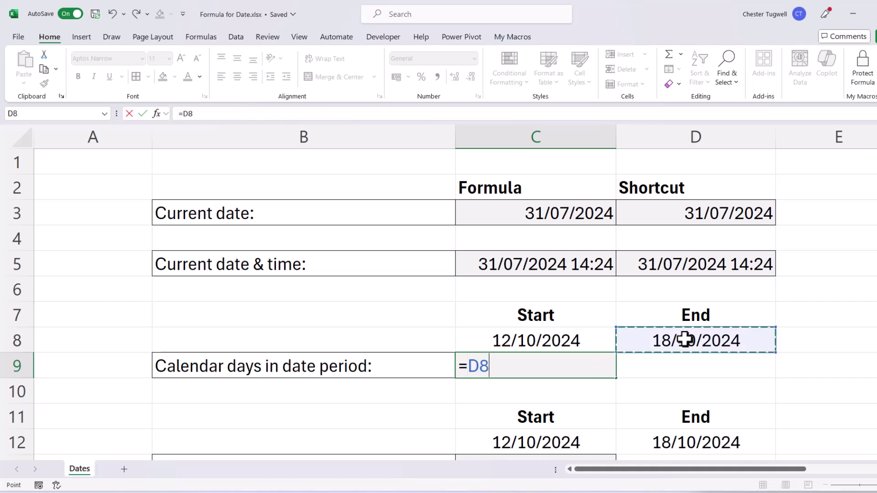
text(-)
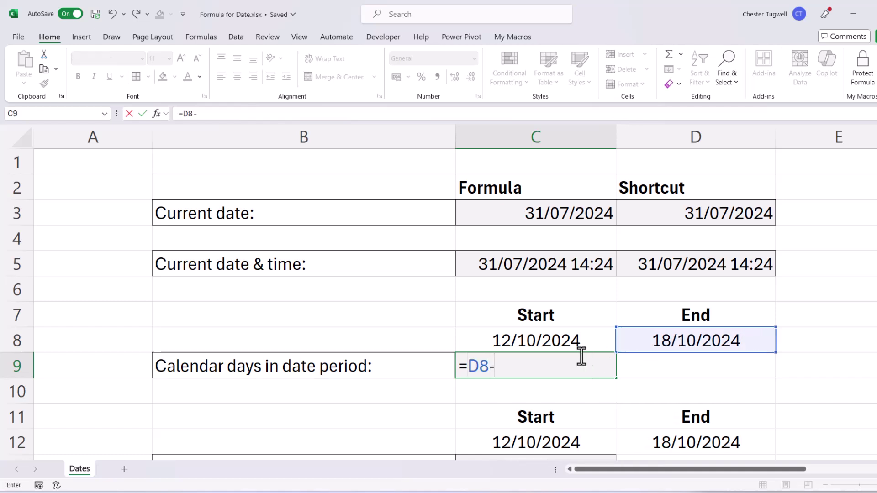
click(529, 340)
key(Return)
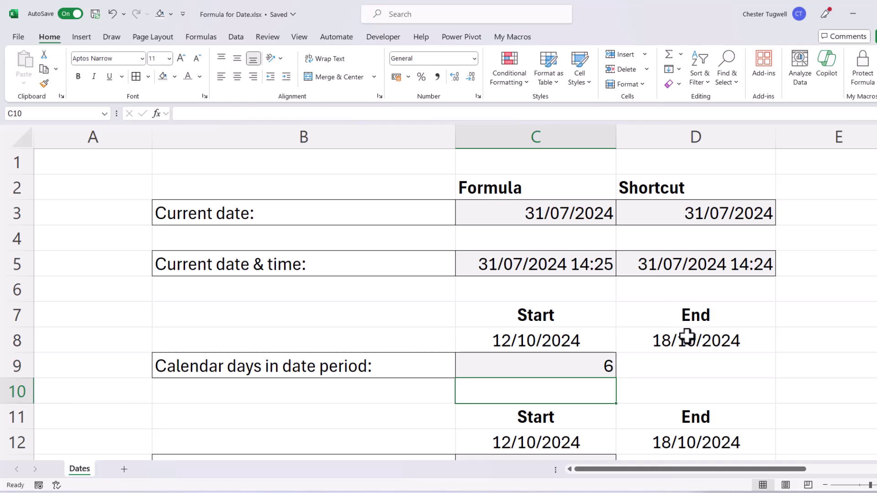
double_click(611, 359)
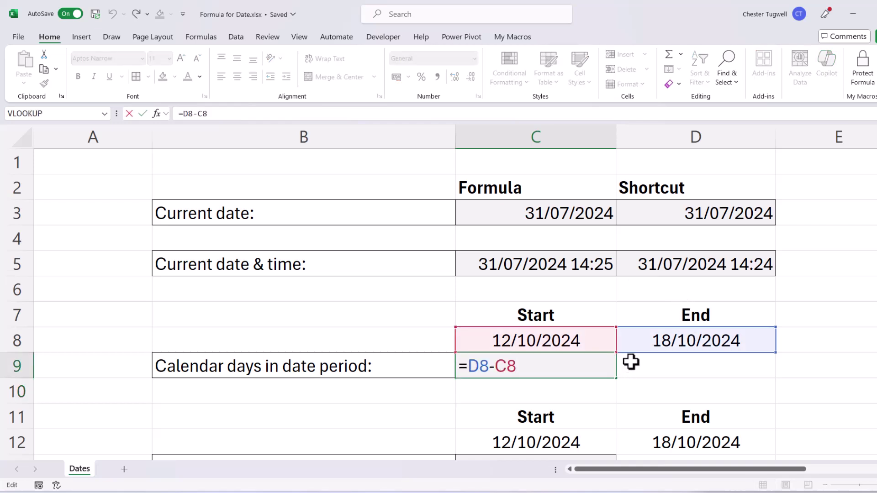
text(+1)
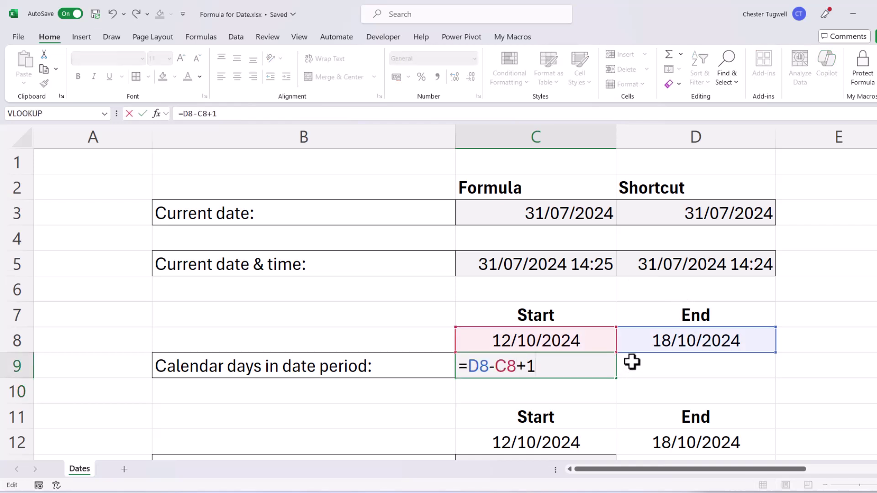
key(Return)
scroll(632, 363, down, 1)
Enter =NETWORKDAYS(C12,D12) in C13 to count the 5 weekdays
click(607, 396)
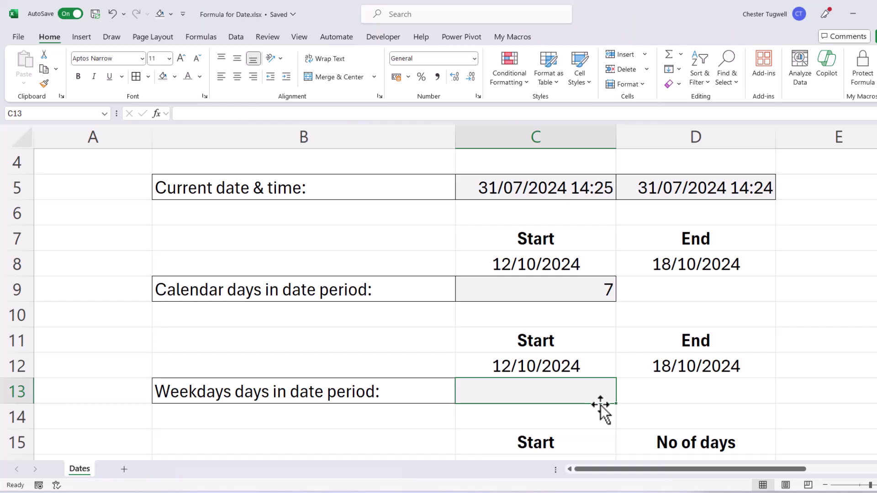
text(=n)
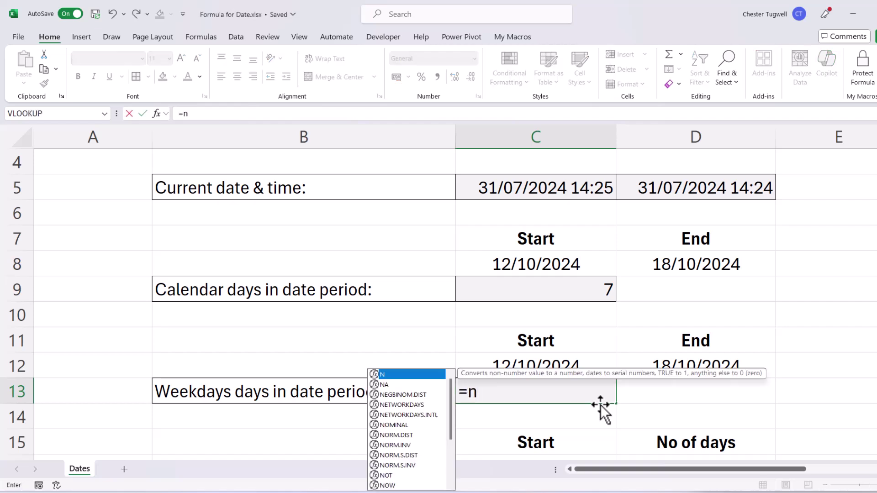
text(e)
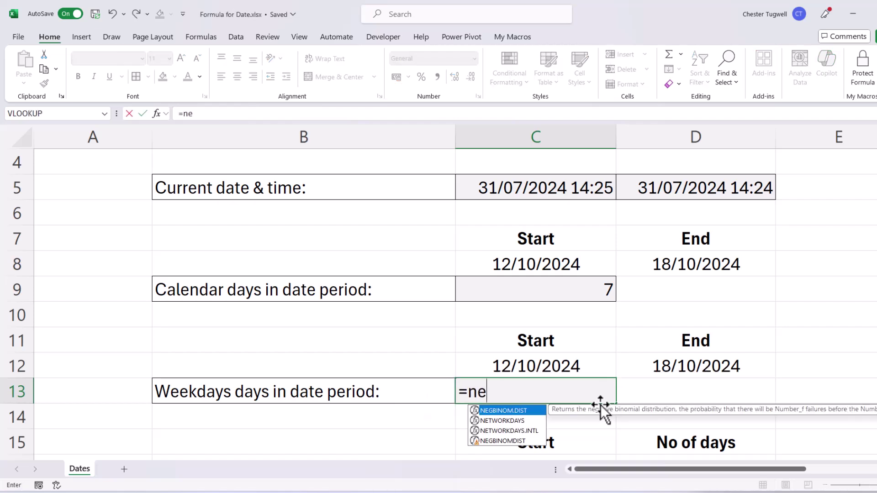
double_click(518, 421)
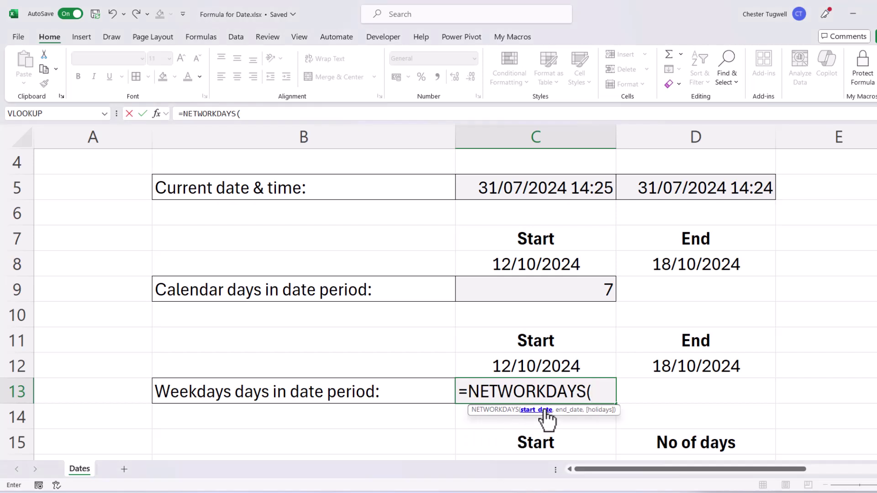
click(536, 362)
text(,)
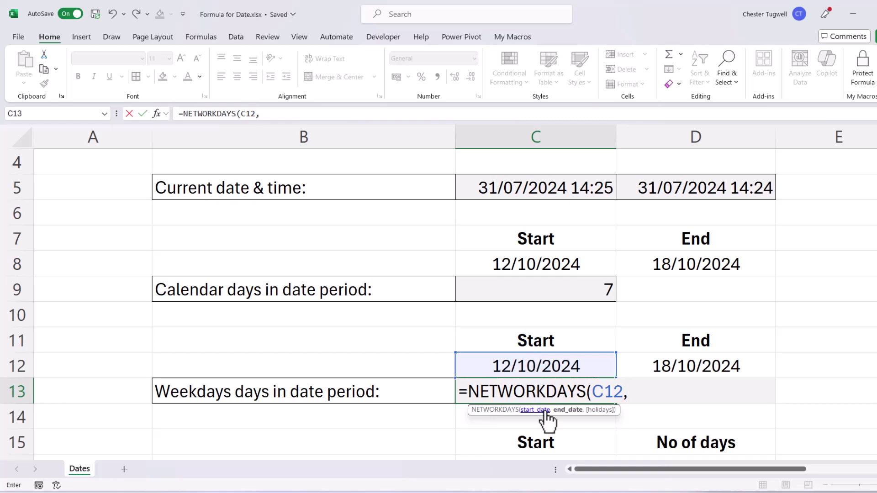
click(673, 368)
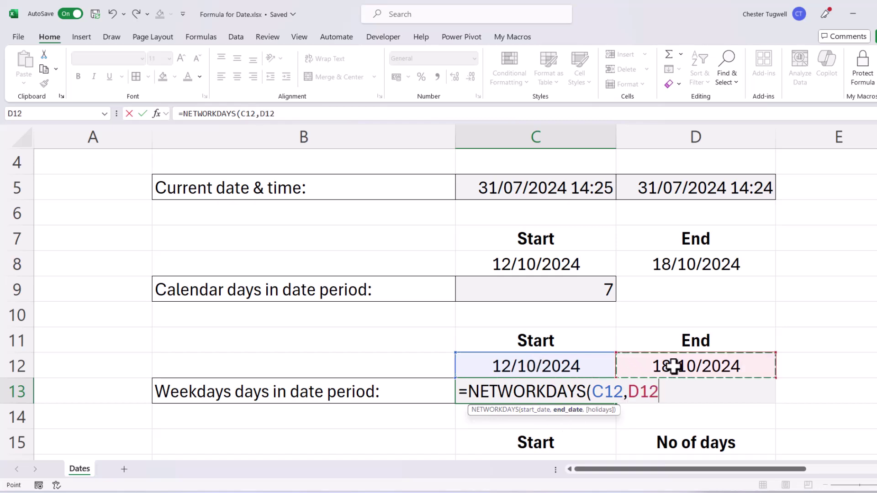
text())
key(Return)
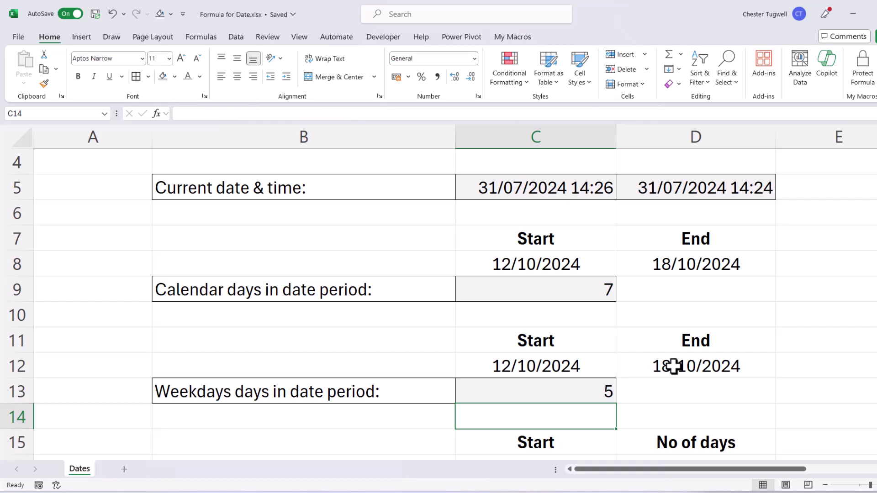
scroll(701, 386, down, 1)
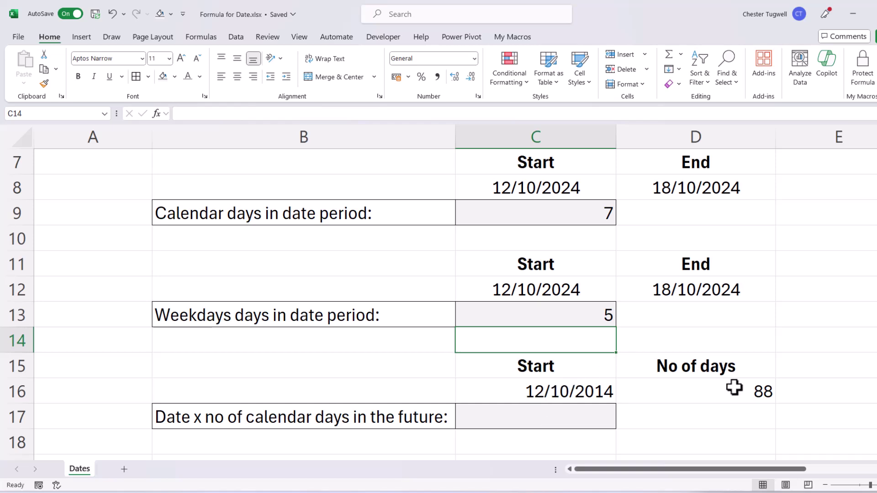
Enter =C16+D16 in C17 to add 88 days to the start date, giving 08/01/2015
click(574, 421)
text(=)
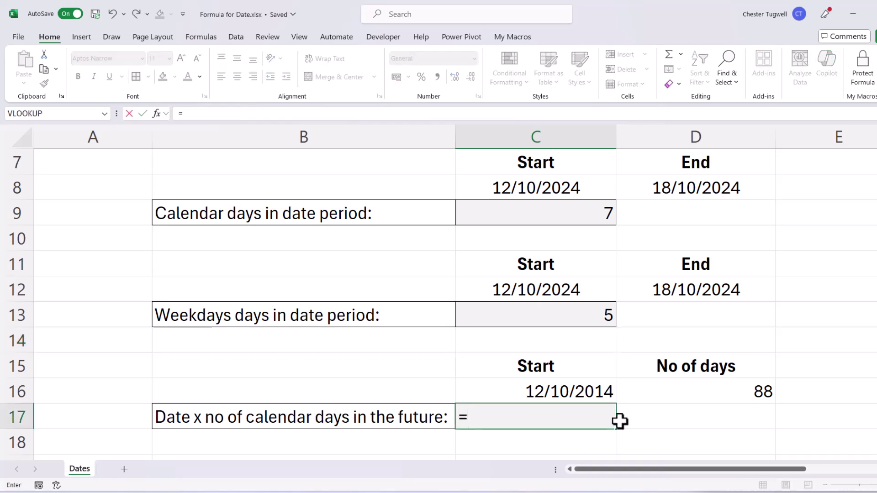
click(560, 398)
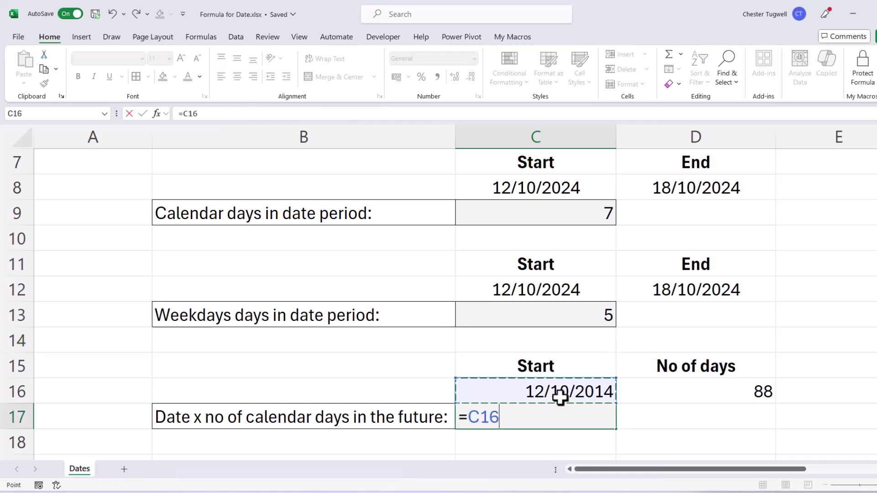
text(+)
click(718, 386)
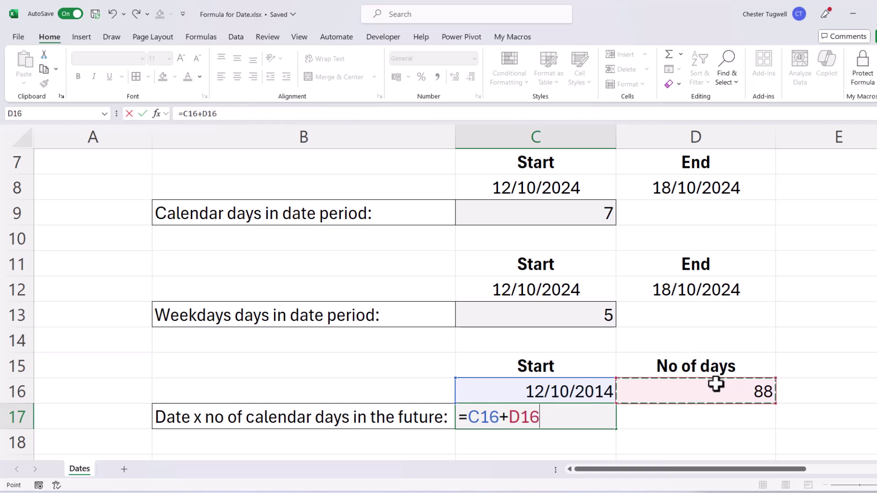
key(Return)
click(560, 417)
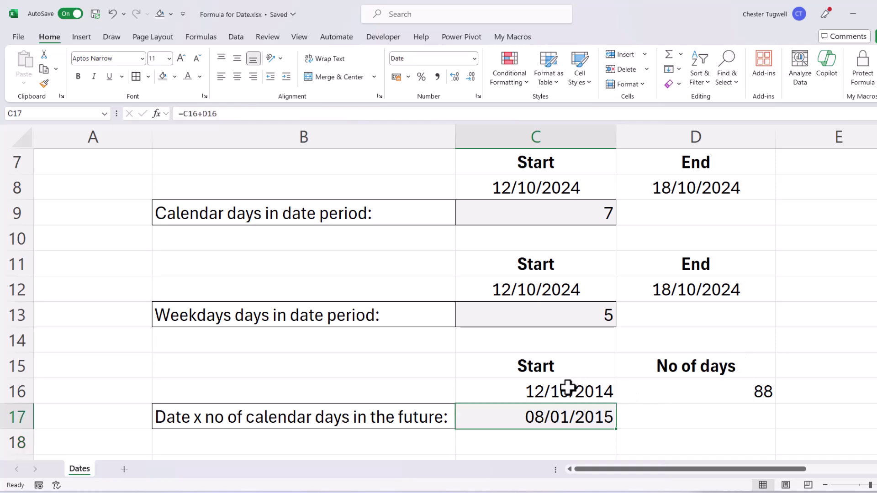
scroll(562, 372, down, 2)
click(602, 376)
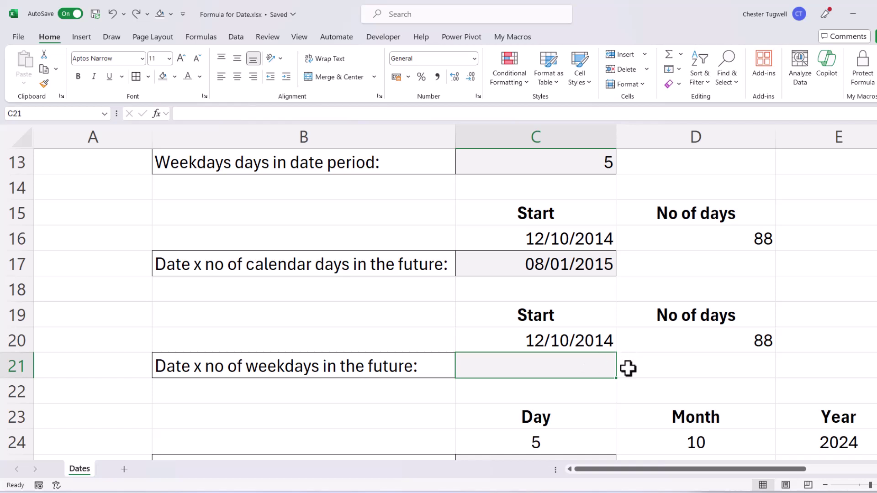
Enter =WORKDAY(C20,D20) in C21 to add 88 weekdays to the start date
text(=w)
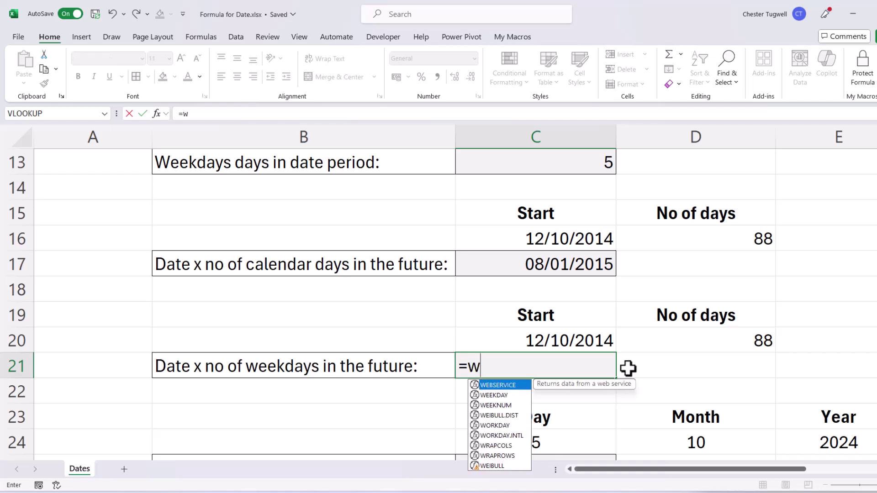
text(or)
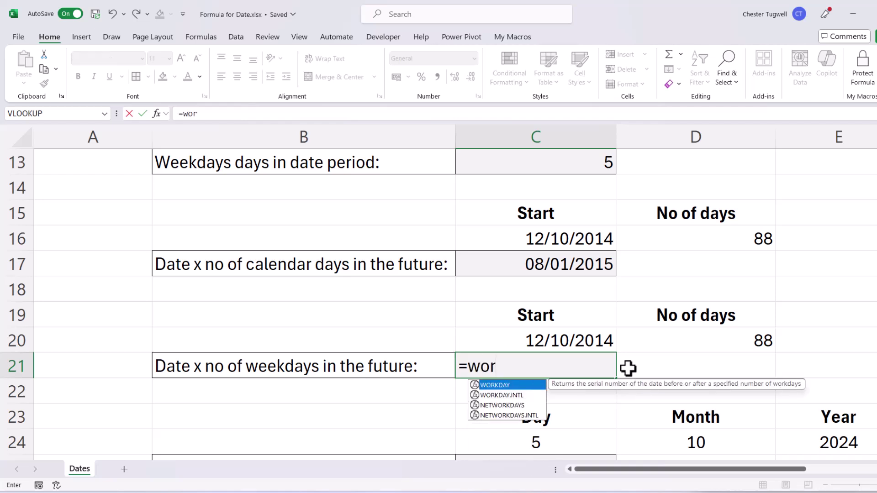
double_click(502, 386)
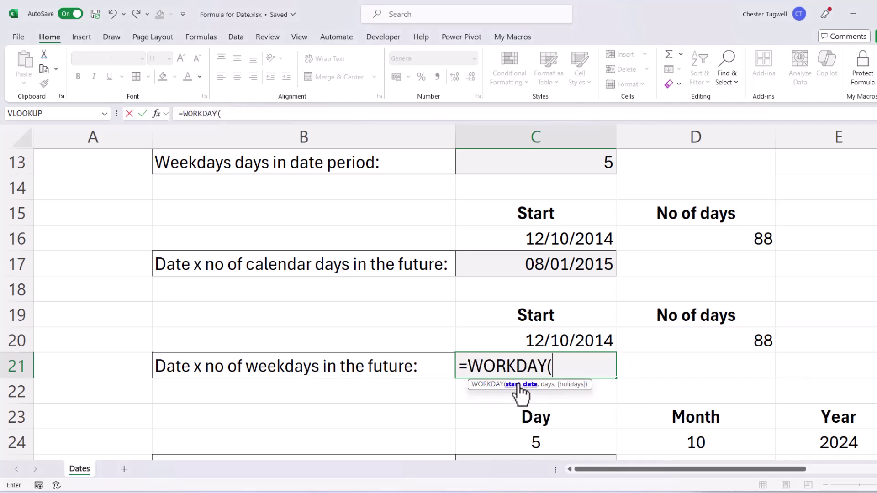
click(554, 337)
text(,)
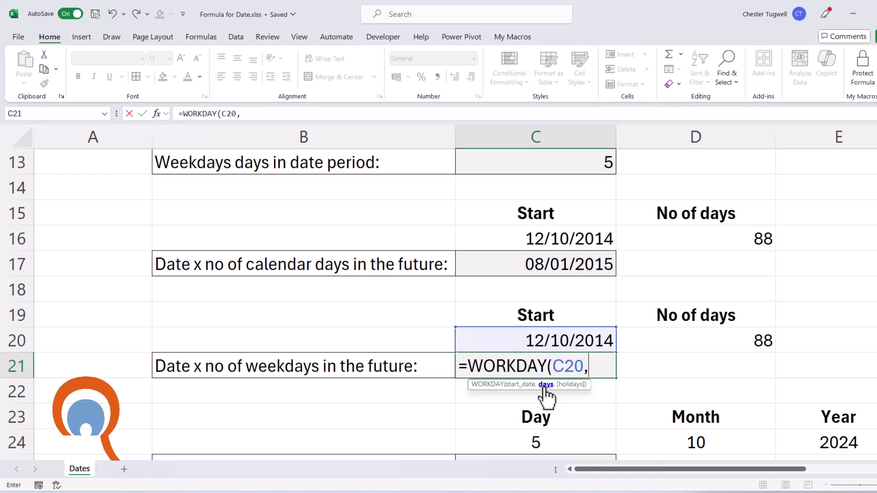
click(741, 342)
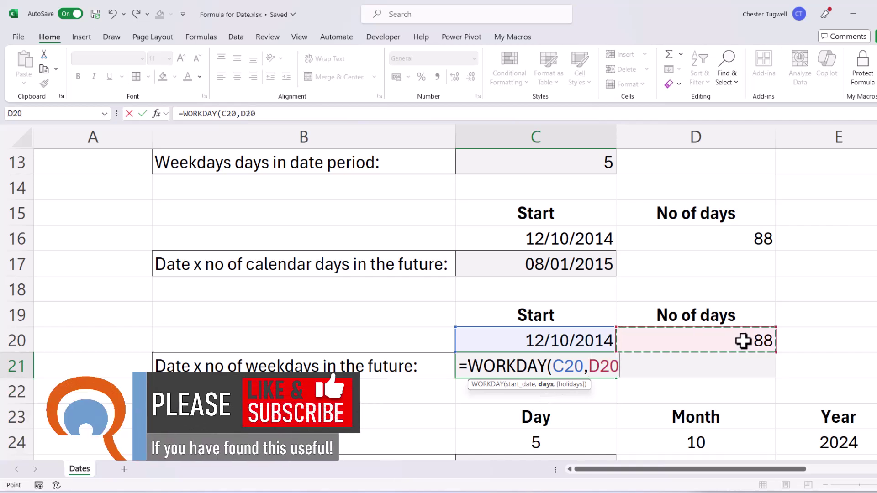
text())
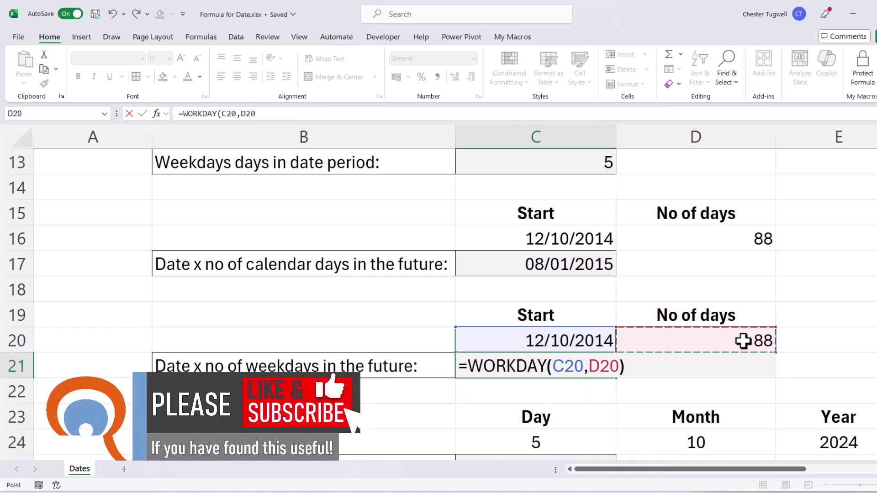
key(Return)
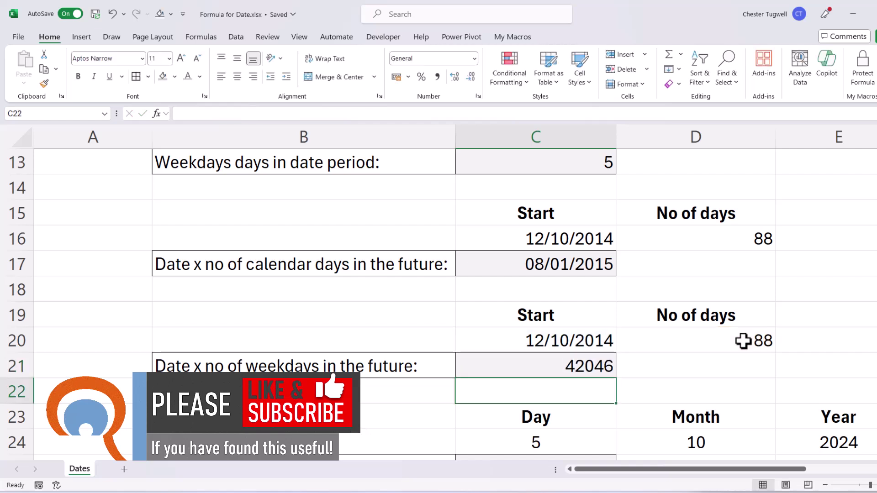
Apply the Short Date format to C21 so 42046 reads 11/02/2015
click(581, 370)
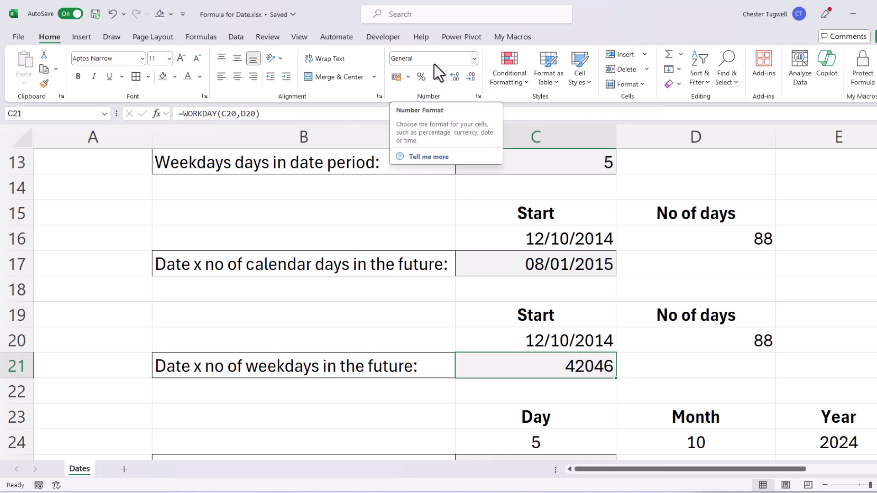
click(475, 58)
click(445, 190)
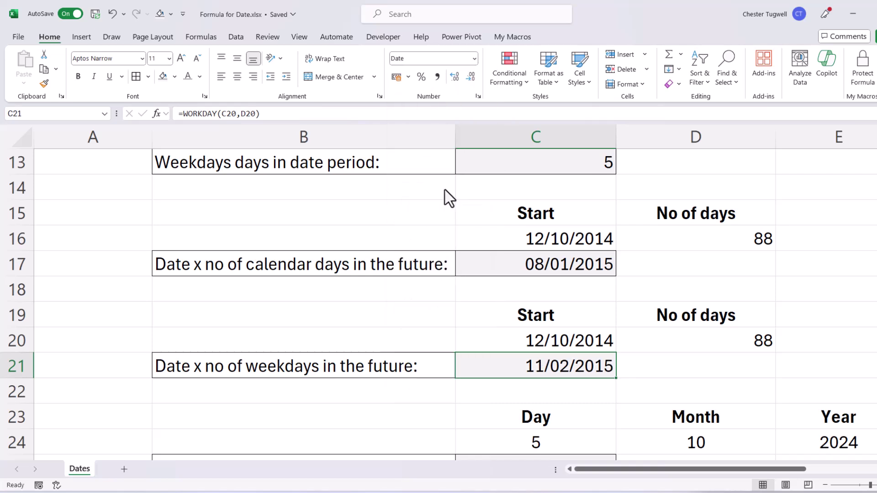
scroll(346, 272, down, 2)
key(Down)
key(Down)
key(Down)
key(Down)
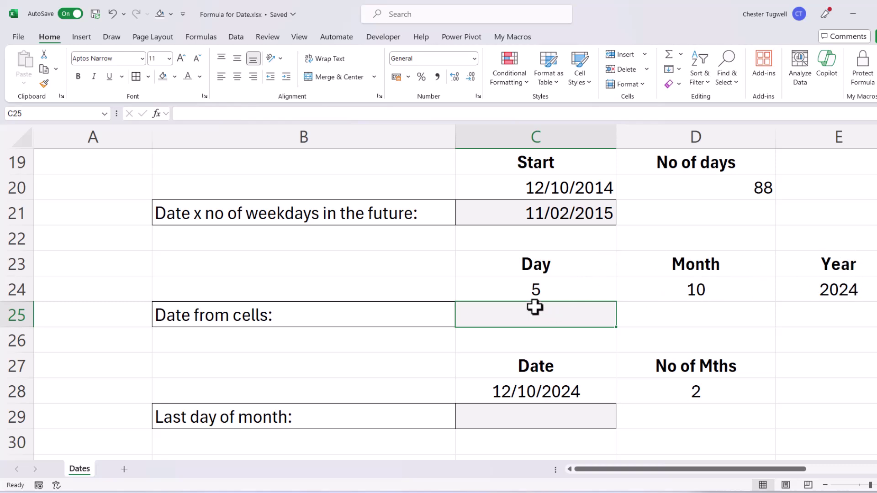
Enter =DATE(E24,D24,C24) in C25 to build 05/10/2024 from year, month and day
text(=da)
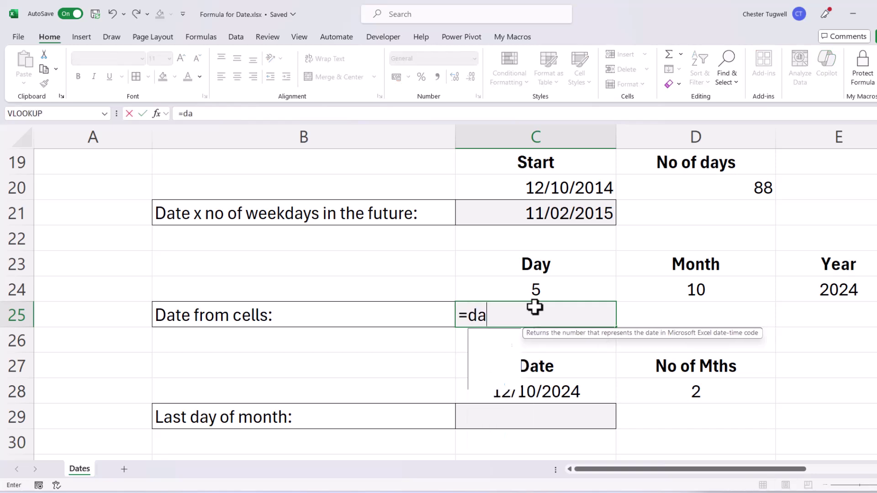
text(te()
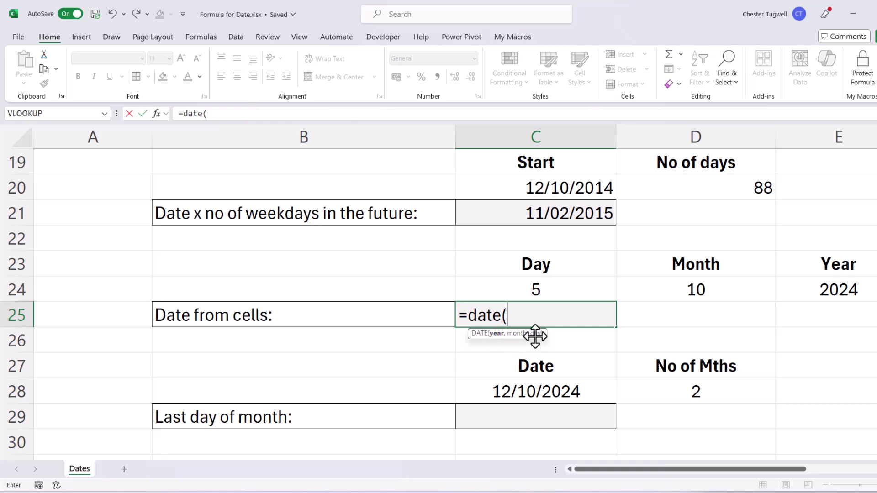
click(832, 289)
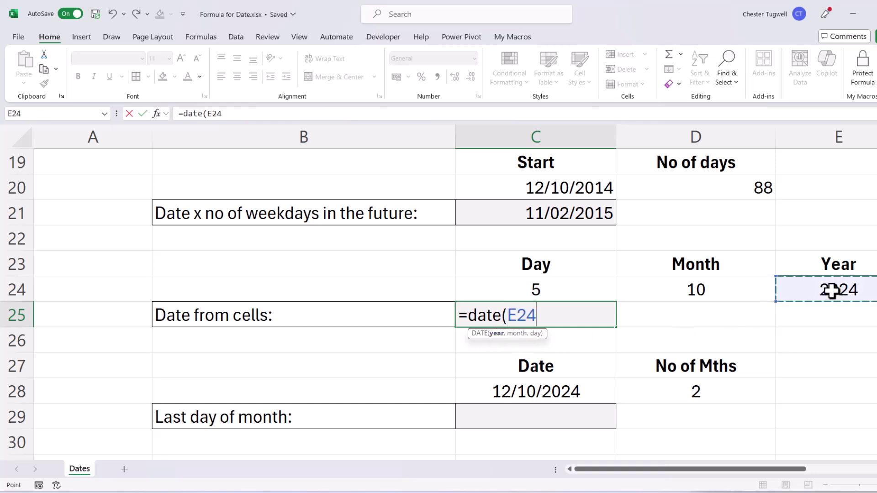
text(,)
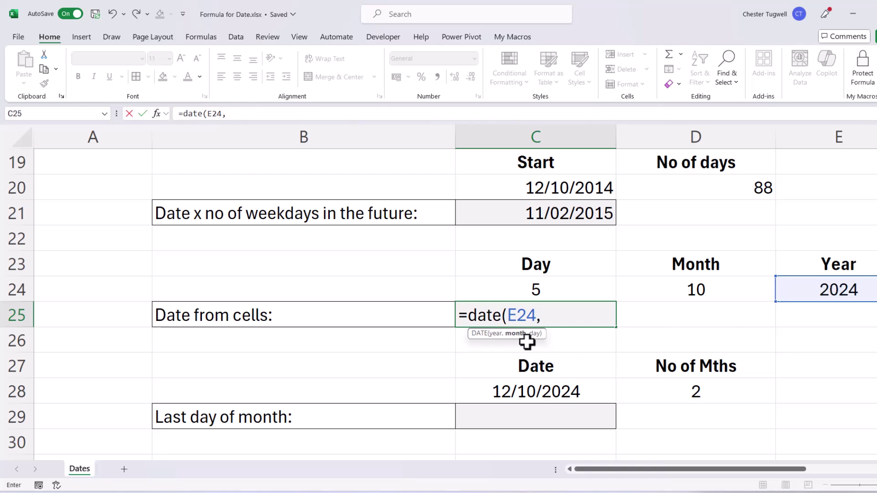
click(690, 290)
text(,)
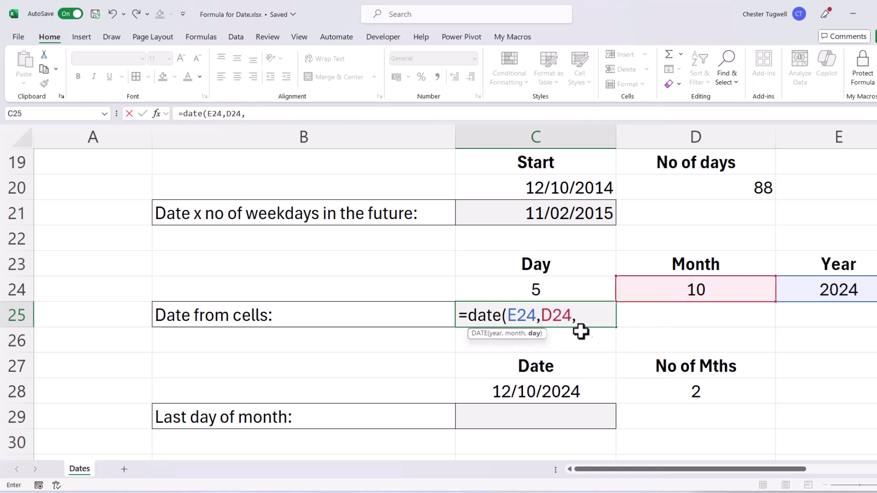
click(554, 290)
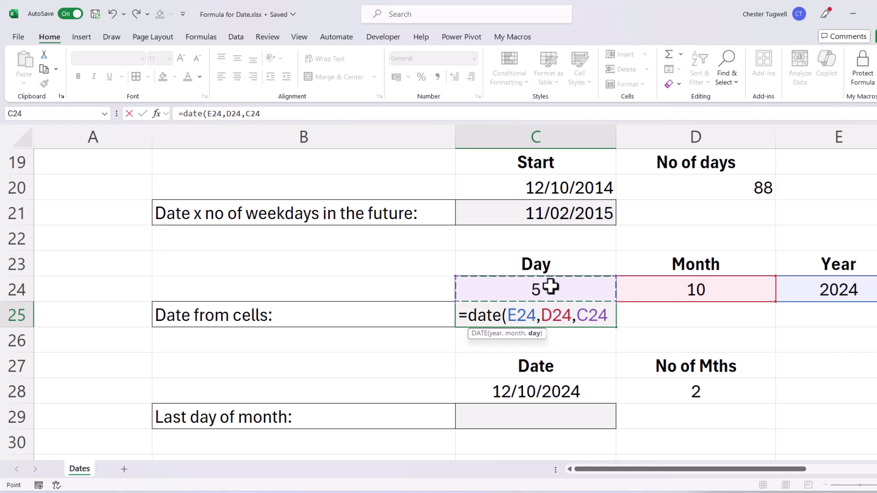
text())
key(Return)
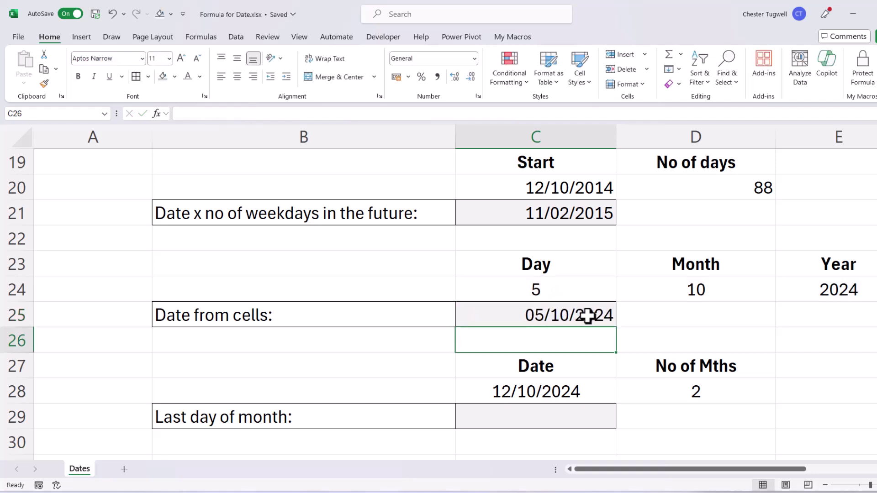
Enter =EOMONTH(C28,D28) in C29 for the month end 2 months after 12/10/2024
scroll(587, 315, down, 2)
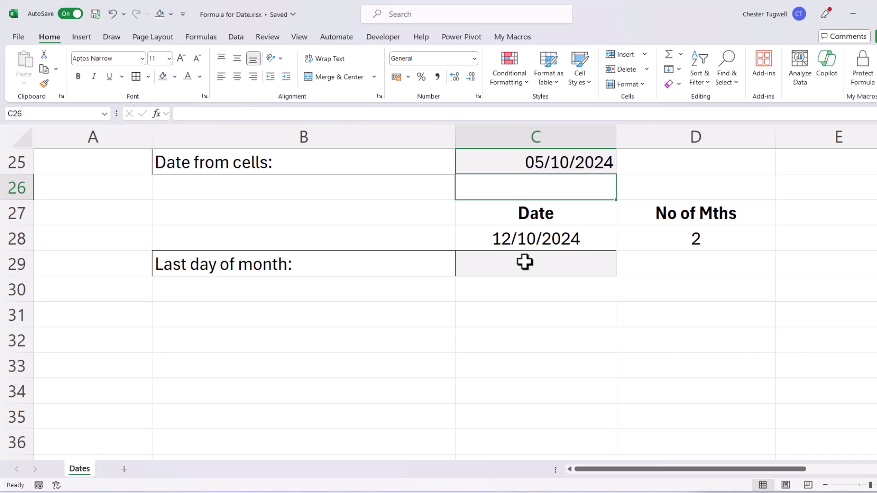
click(515, 235)
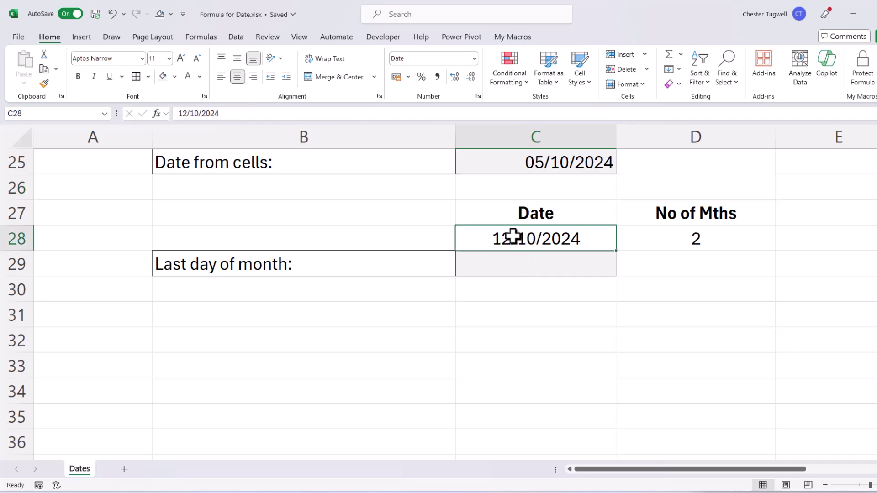
click(546, 262)
text(=eo)
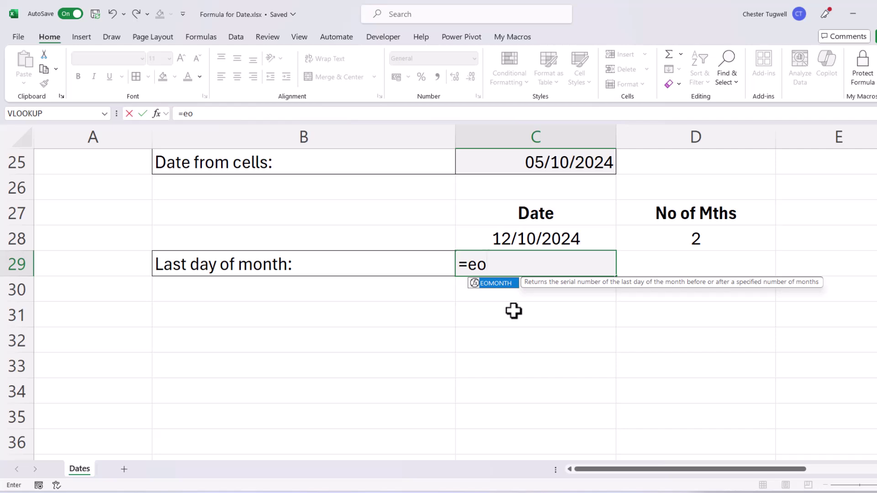
double_click(498, 284)
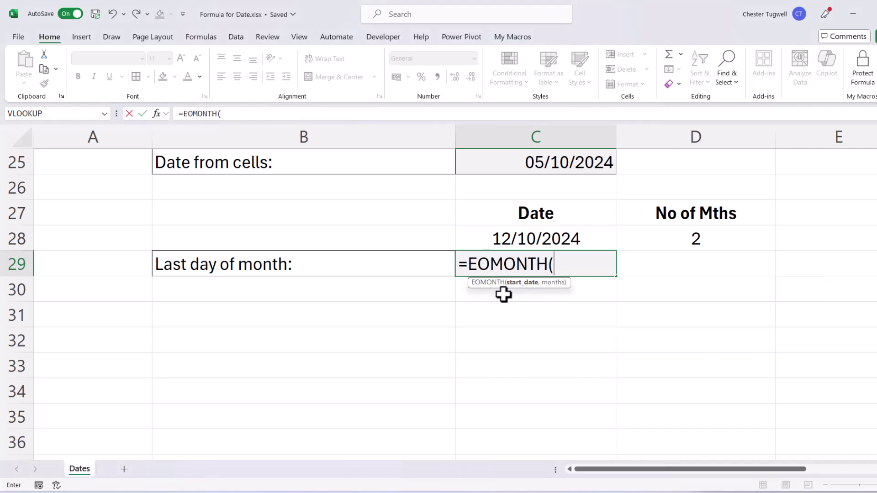
click(527, 238)
text(,)
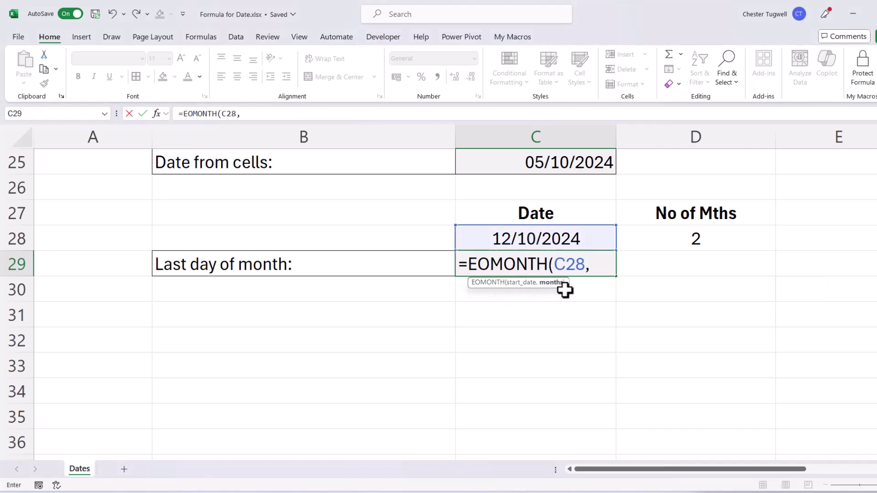
click(680, 237)
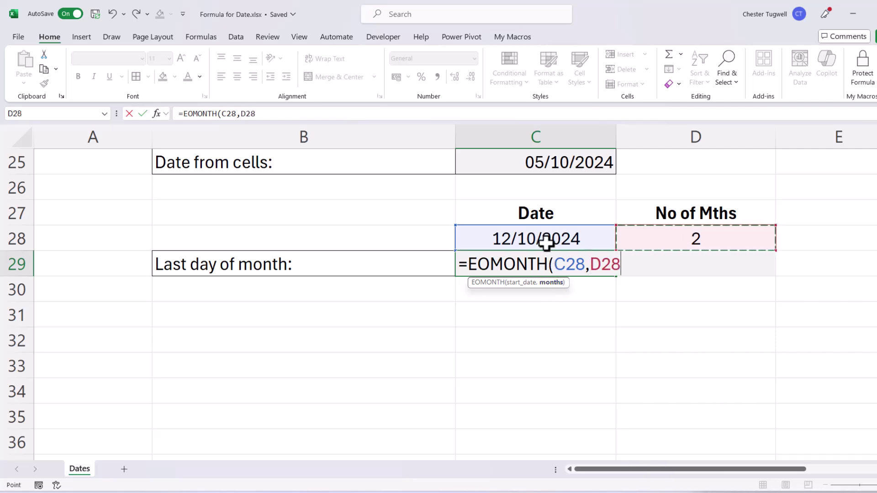
text())
key(Return)
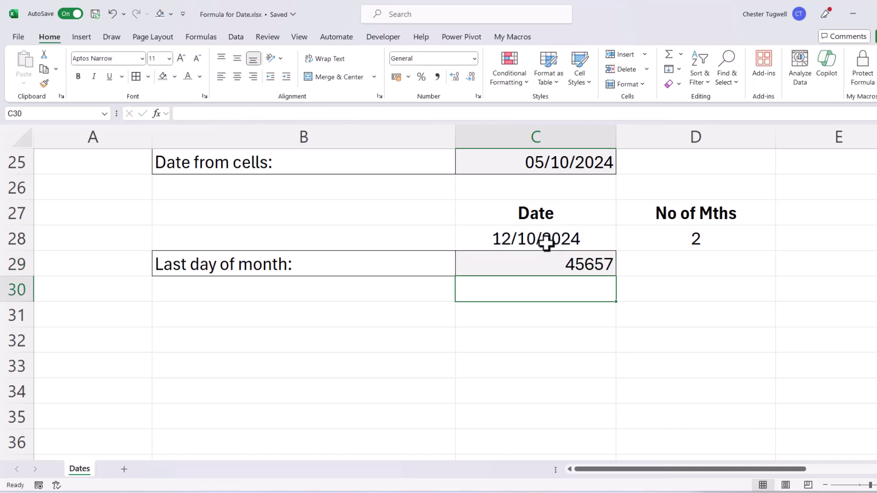
click(591, 265)
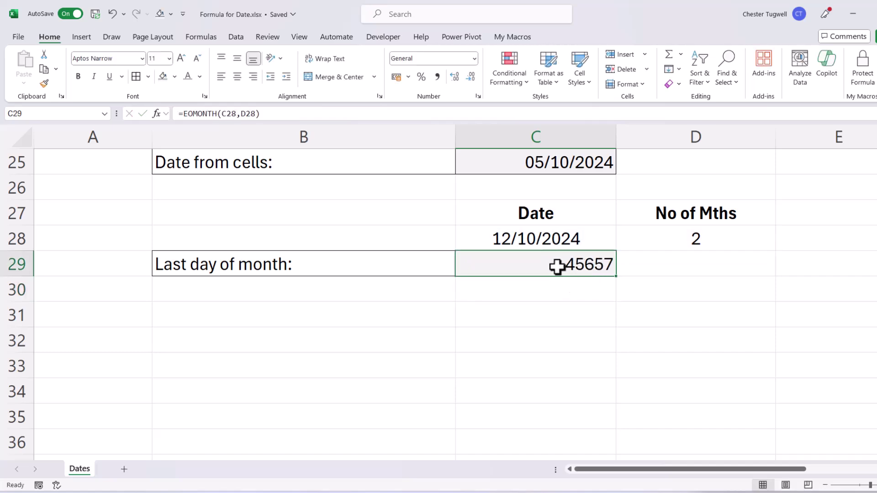
Apply the Short Date format to C29 so 45657 shows as 31/12/2024
click(474, 58)
click(444, 191)
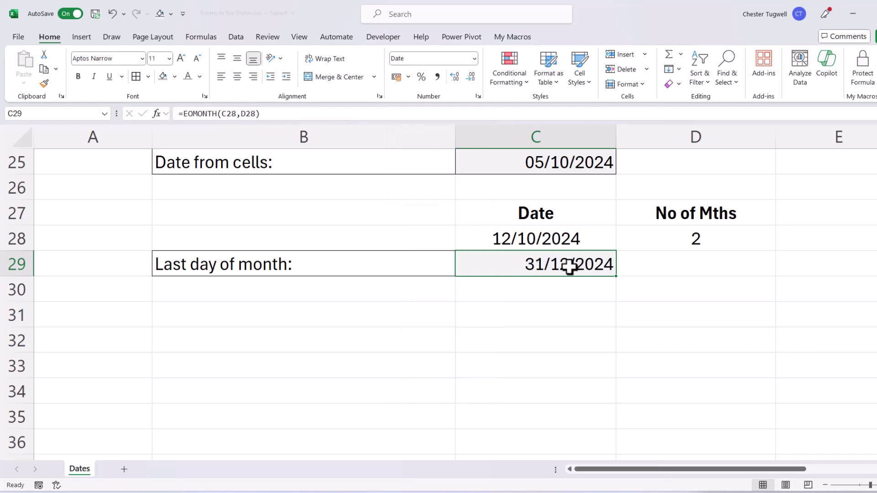
Enter 0, then -1 as No of Mths in D28 so EOMONTH returns 30/09/2024
click(685, 247)
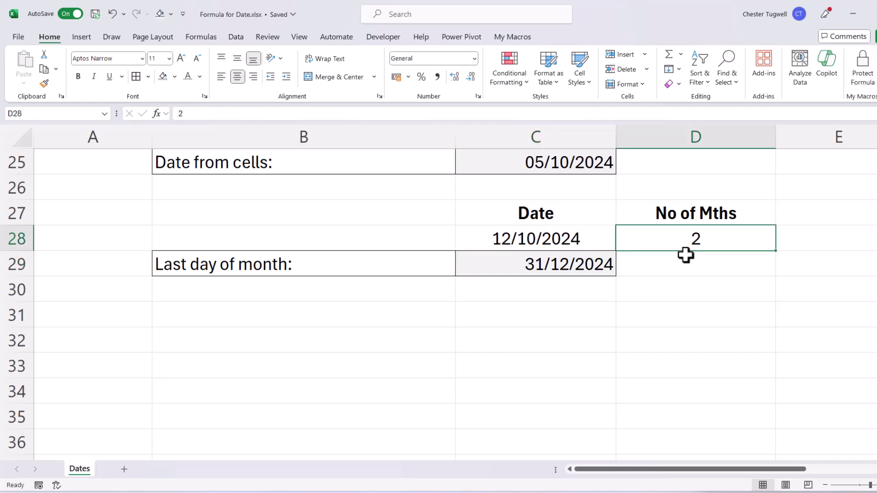
text(0)
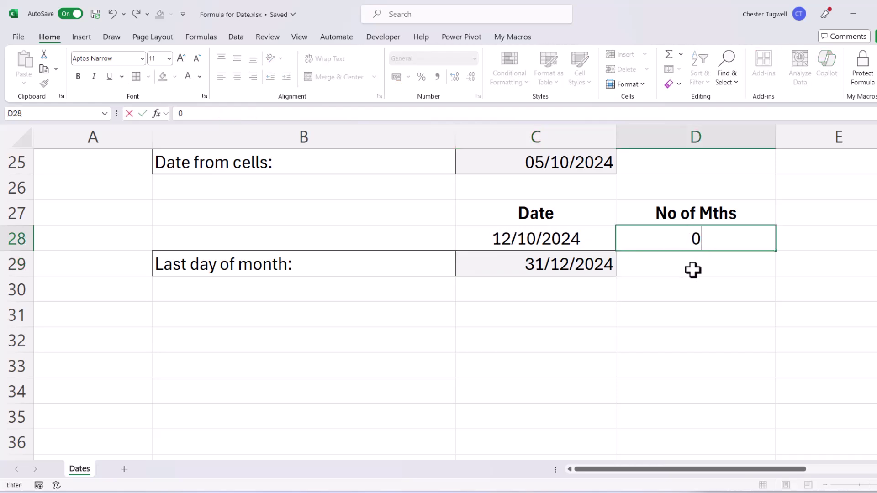
key(Return)
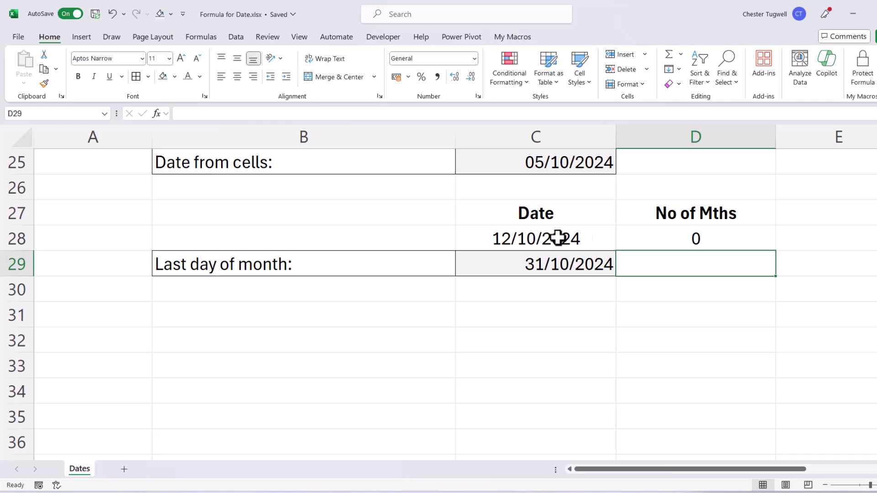
click(704, 236)
text(-1)
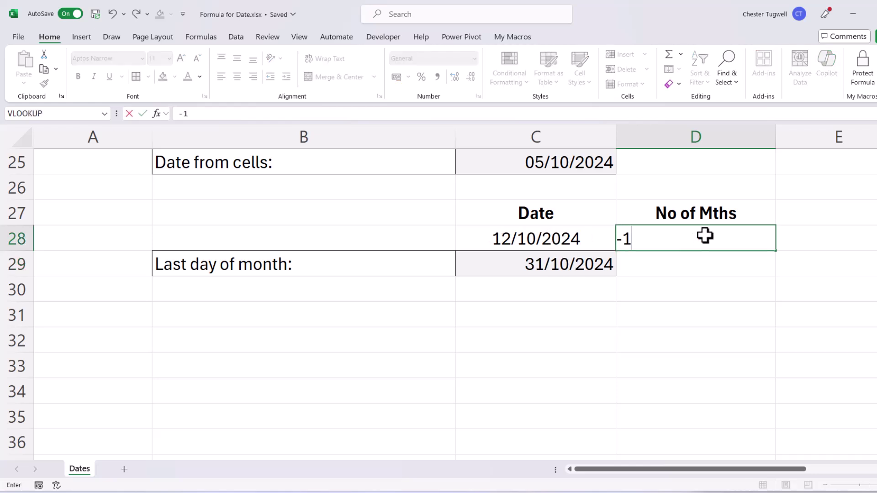
key(Return)
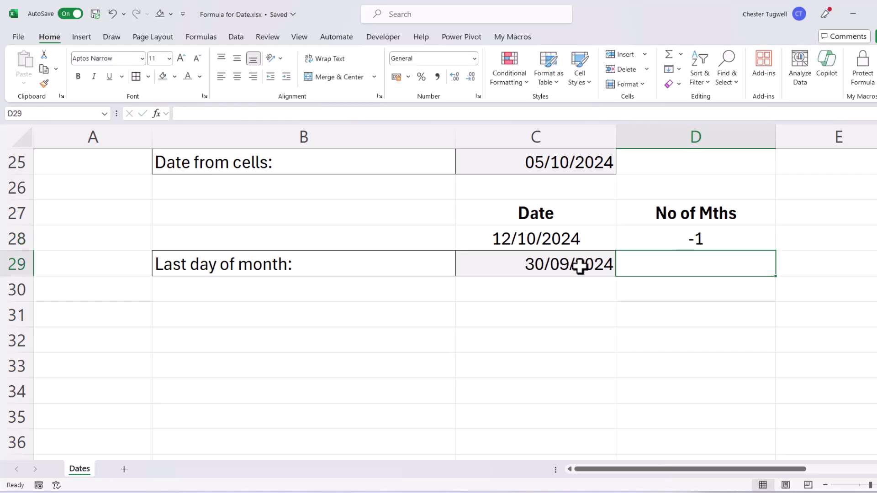